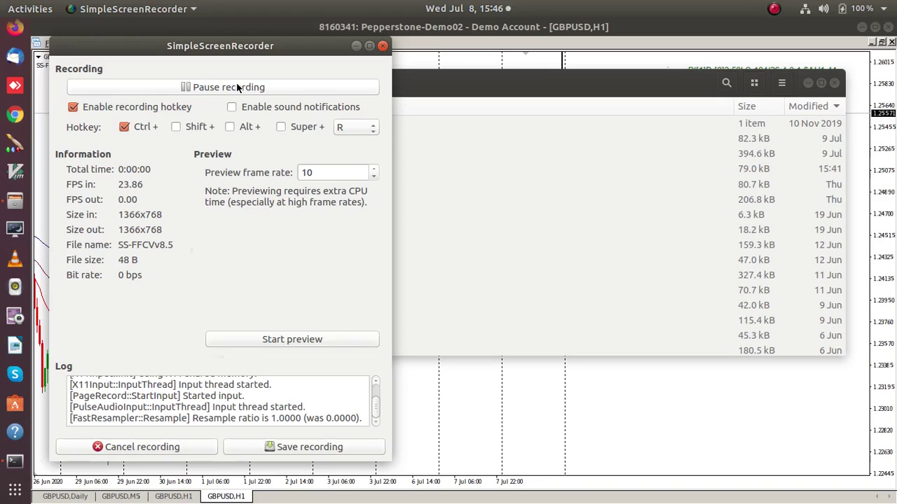
Bring the GBPUSD H1 chart forward, compress its price scale to fit the future candle, and show the FFCV_Trade order details.
click(642, 27)
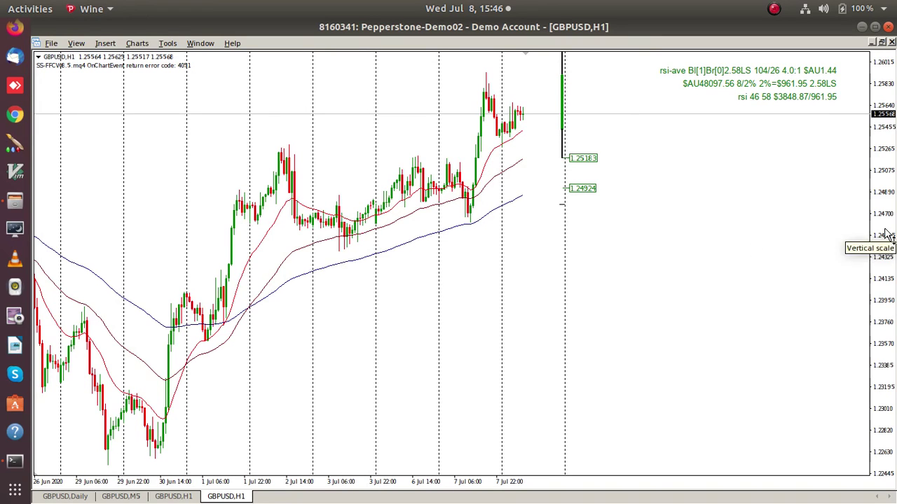
drag(886, 235, 889, 280)
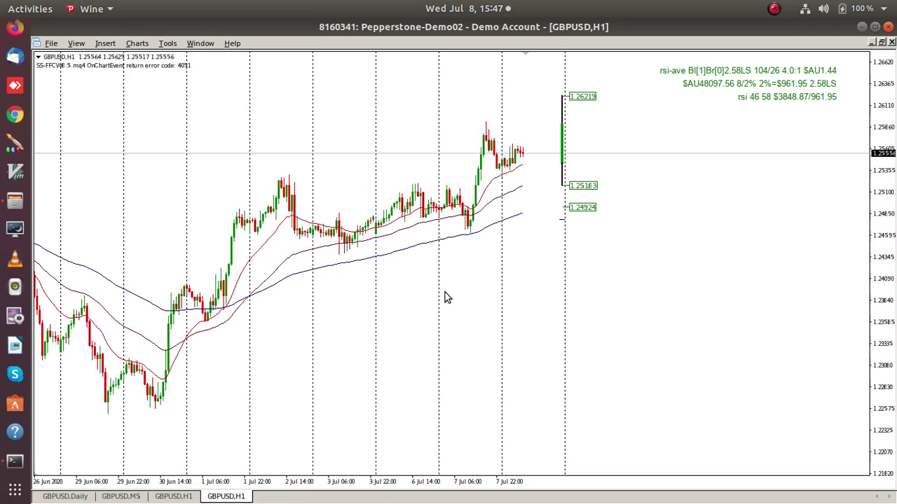
text(v)
key(Escape)
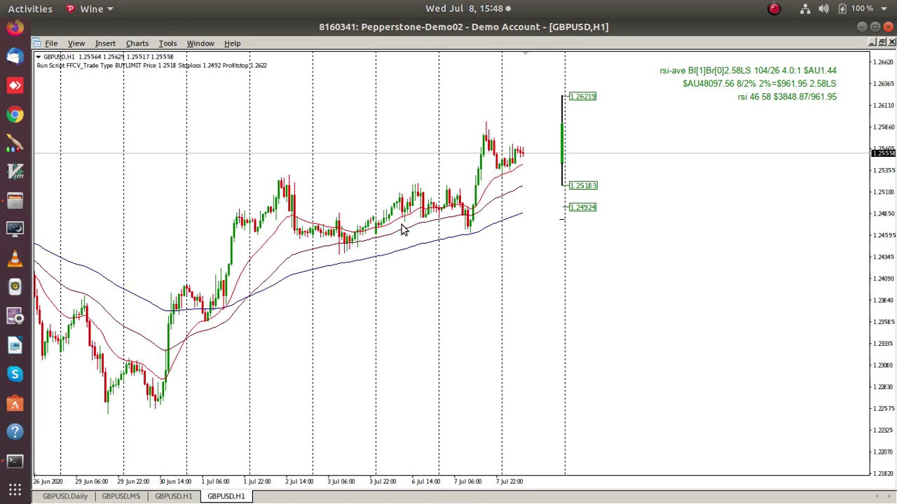
Switch the future candle to the maj-ave calculation and set the buy-limit entry price to 1.25308.
mouse_move(399, 207)
mouse_move(687, 197)
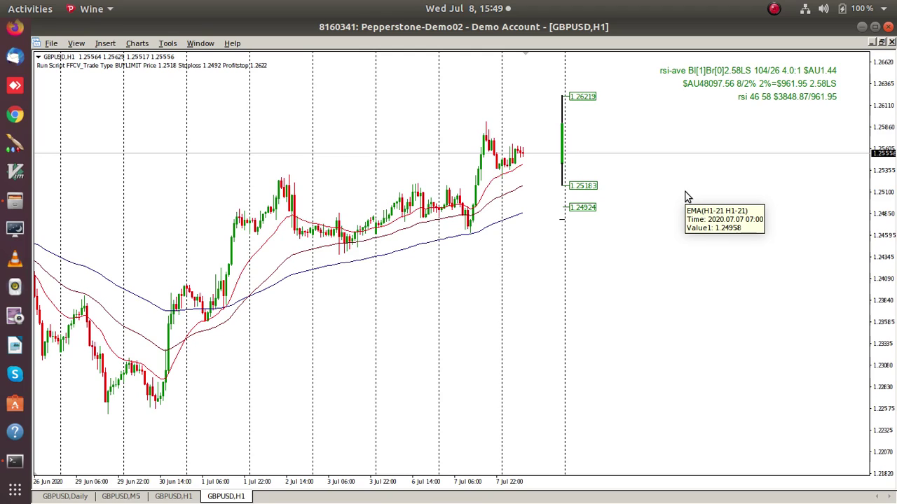
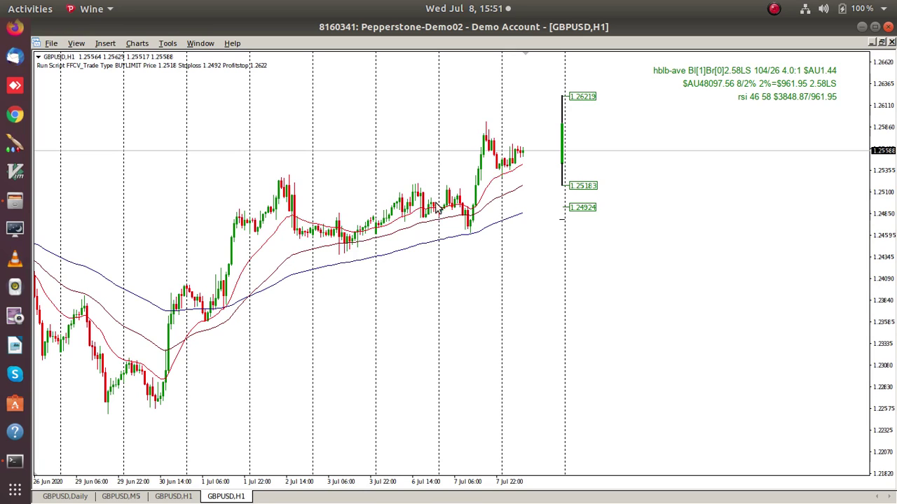
mouse_move(374, 219)
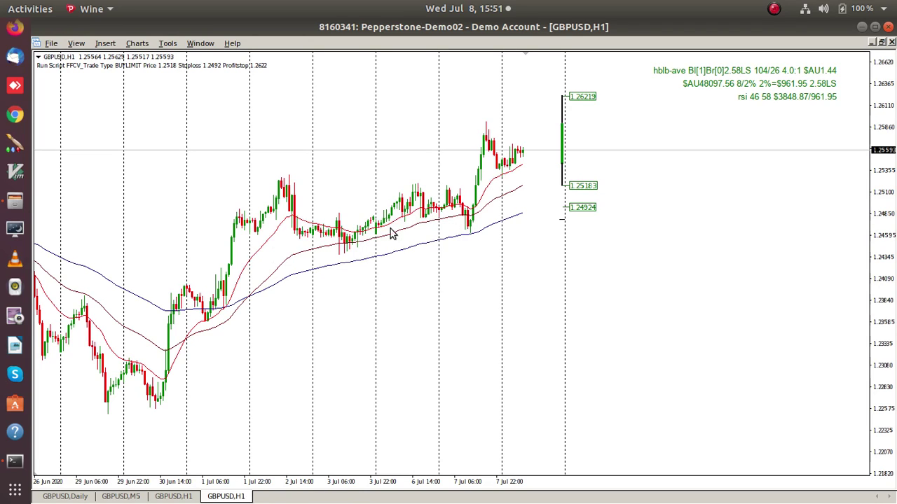
mouse_move(667, 121)
mouse_move(712, 245)
mouse_move(515, 224)
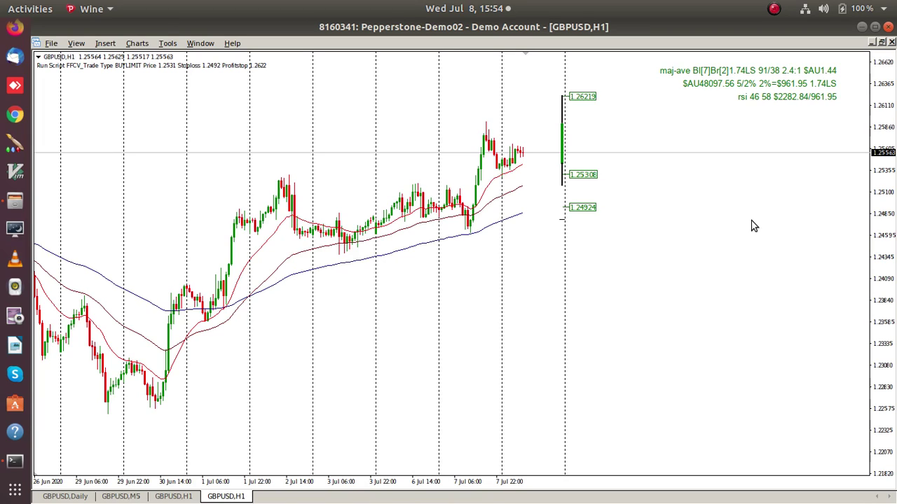
Run the FFCV_Trade script to place a buy limit at 1.2531 with stop loss 1.2492 and profit stop 1.2622.
key(ctrl+n)
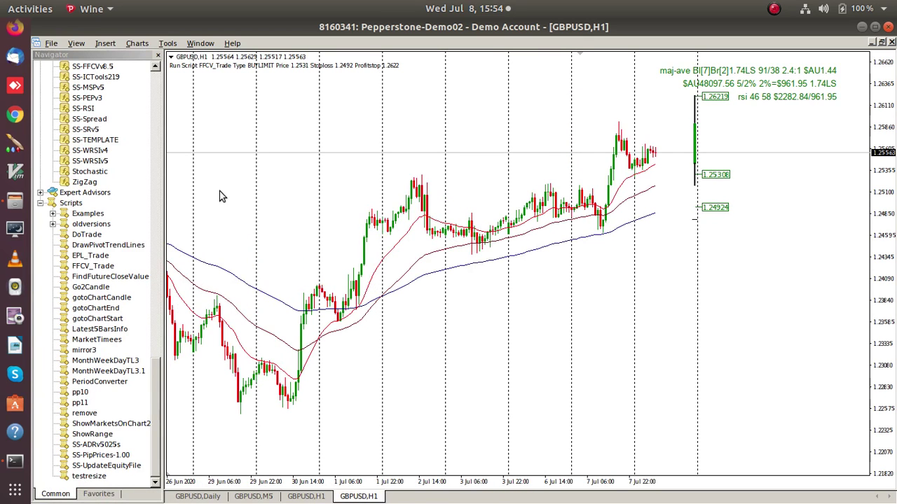
double_click(91, 271)
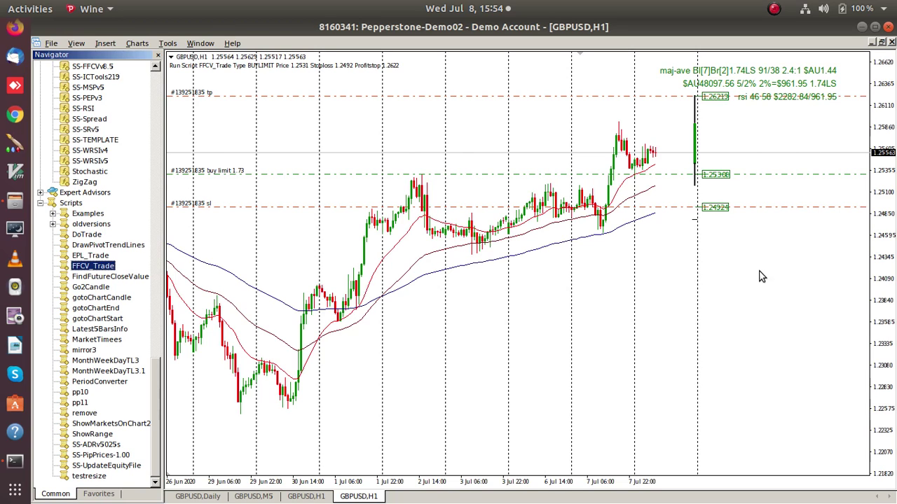
Reset the trade's entry price to 1.25183 and check that level against earlier candles with the crosshair.
key(e)
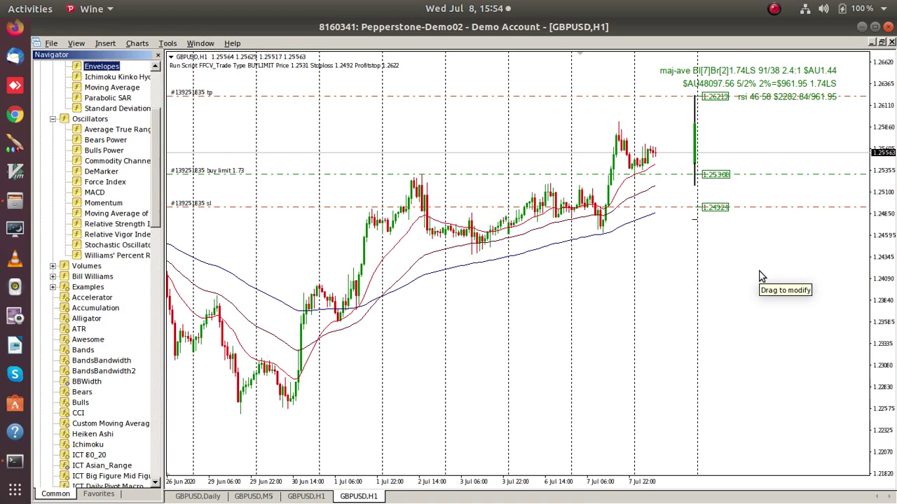
click(763, 277)
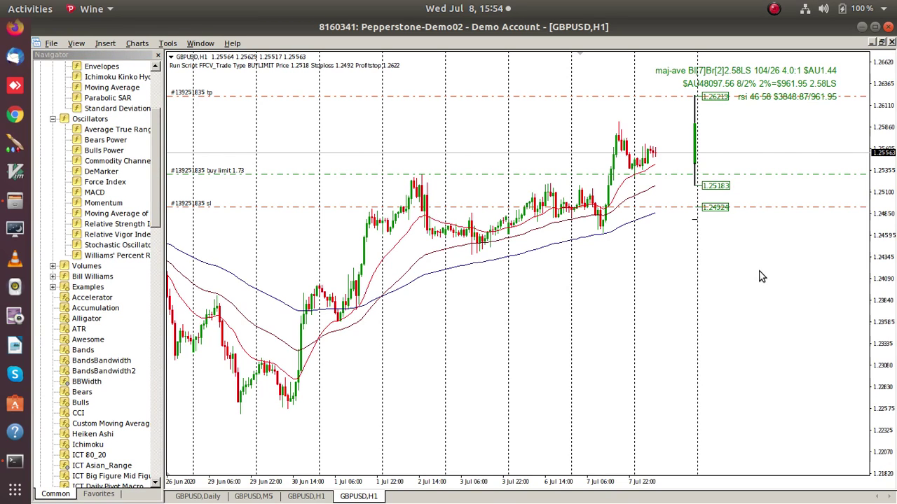
middle_click(725, 310)
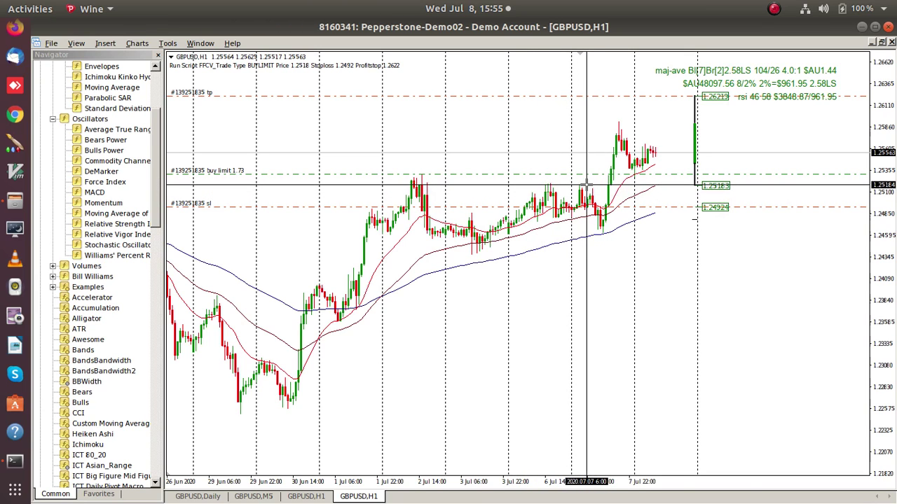
click(697, 323)
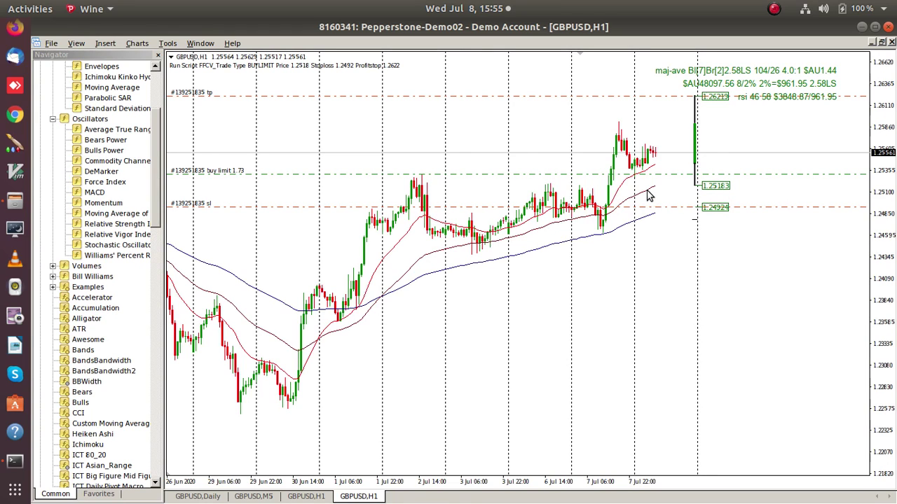
mouse_move(647, 189)
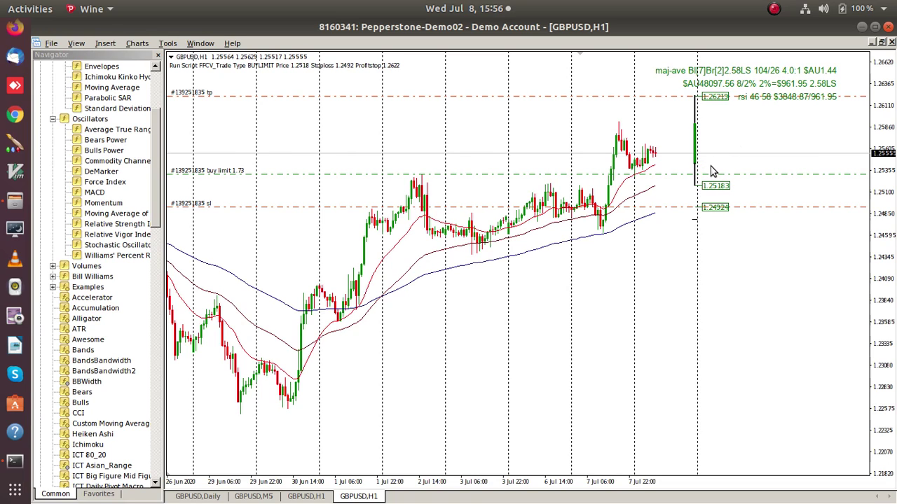
Move the entry price up to 1.25390 and run the FFCV_Trade script to place a second buy limit of 1.43 lots.
drag(701, 185, 700, 168)
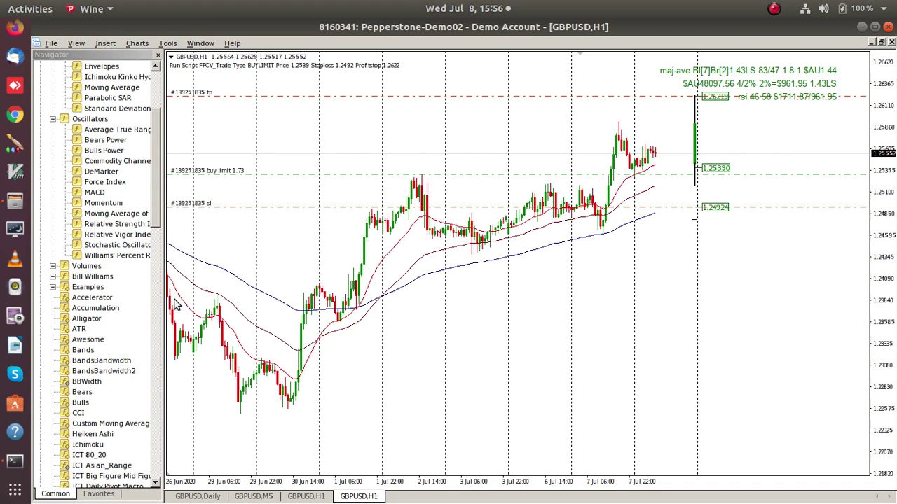
drag(161, 187, 163, 459)
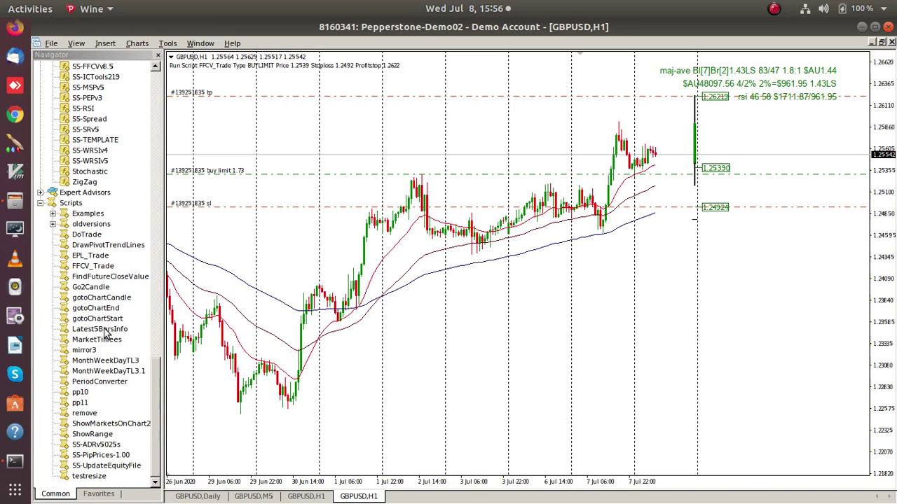
click(88, 269)
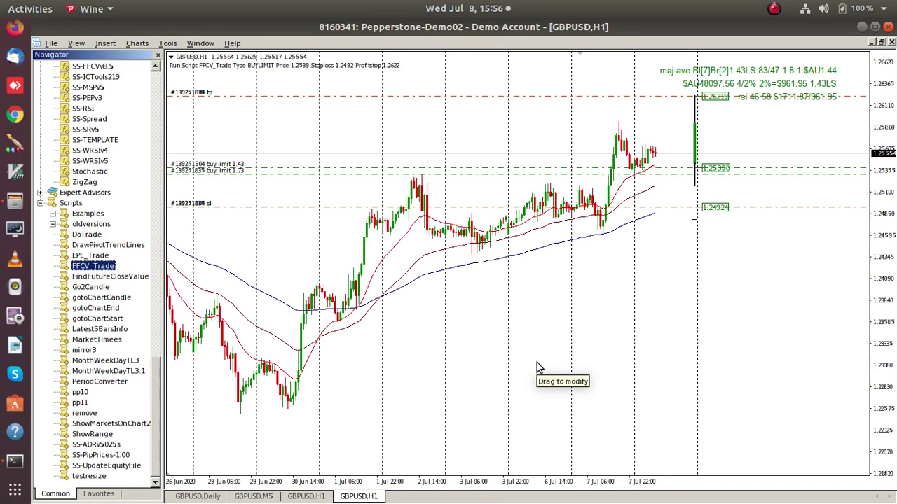
Switch the planned trade to a buy at market price and set its stop loss to 1.2492.
key(n)
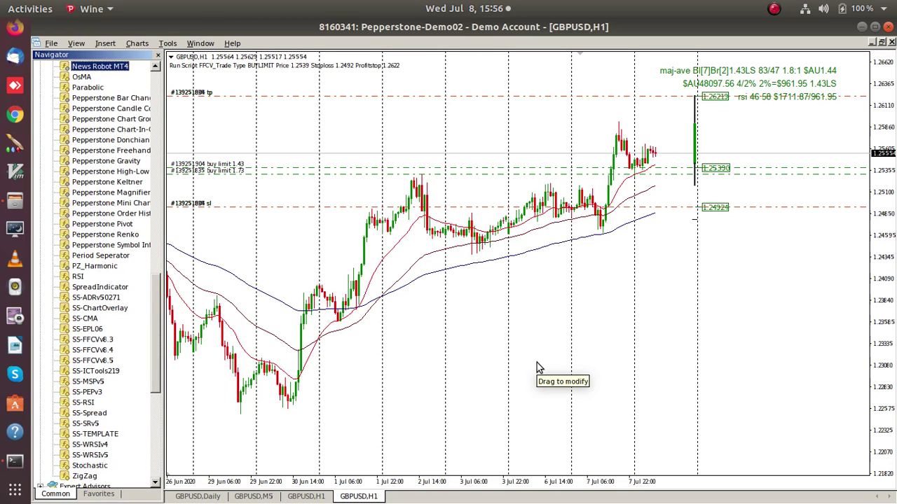
click(593, 360)
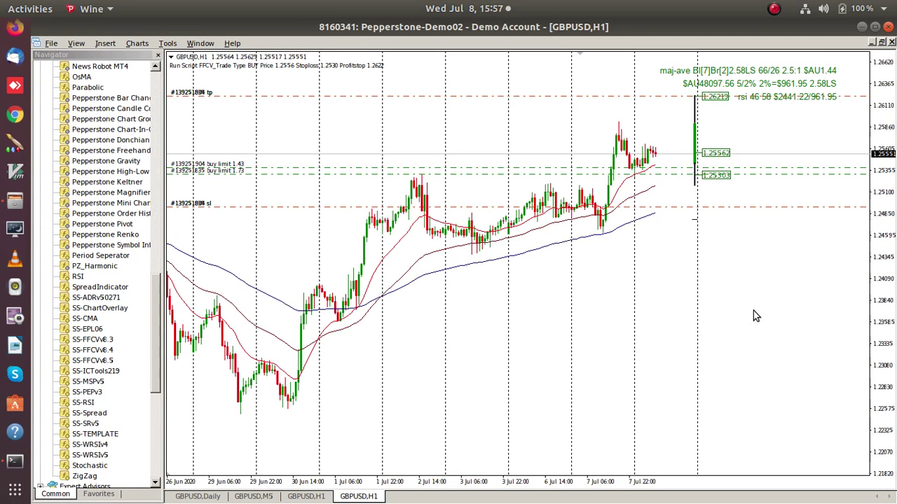
key(Down)
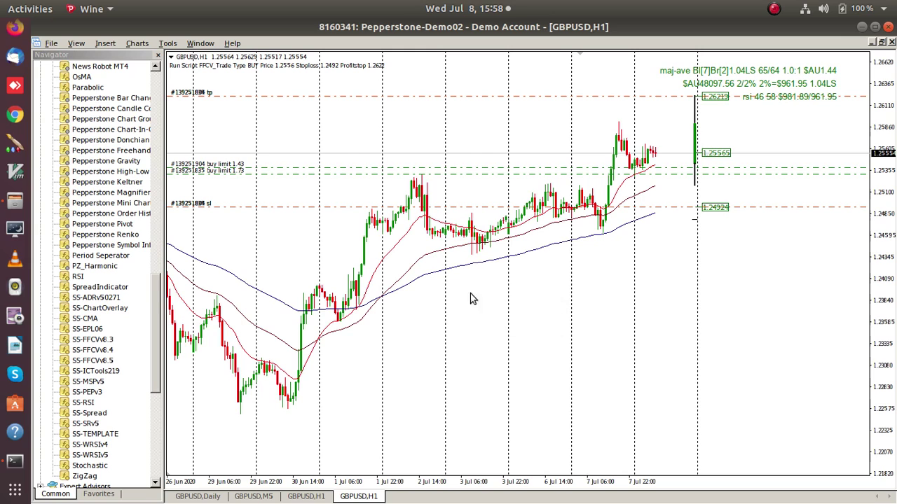
Review the key assignments and candle settings in the SS-FFCVv8.5 indicator's inputs without changing them.
click(157, 56)
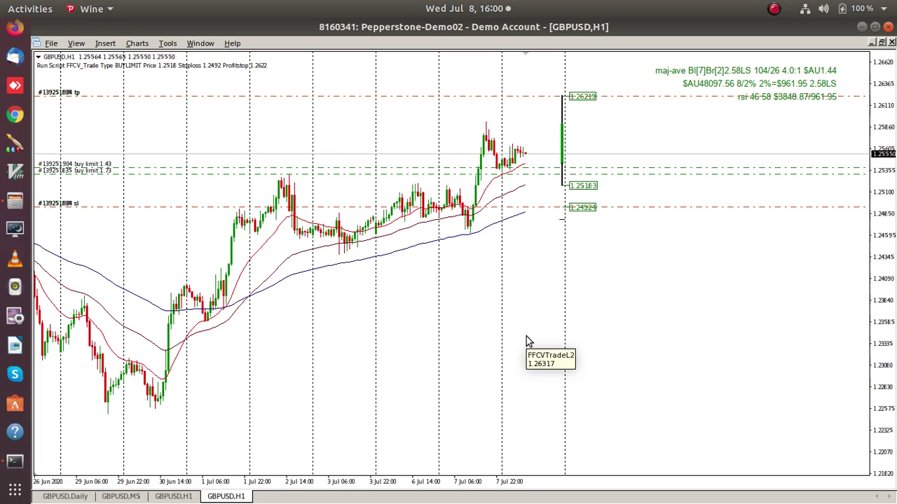
key(ctrl+i)
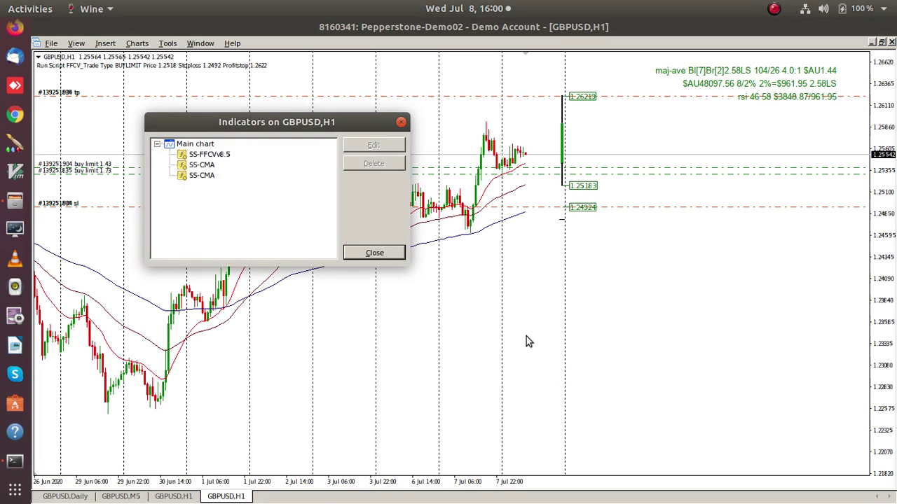
double_click(208, 156)
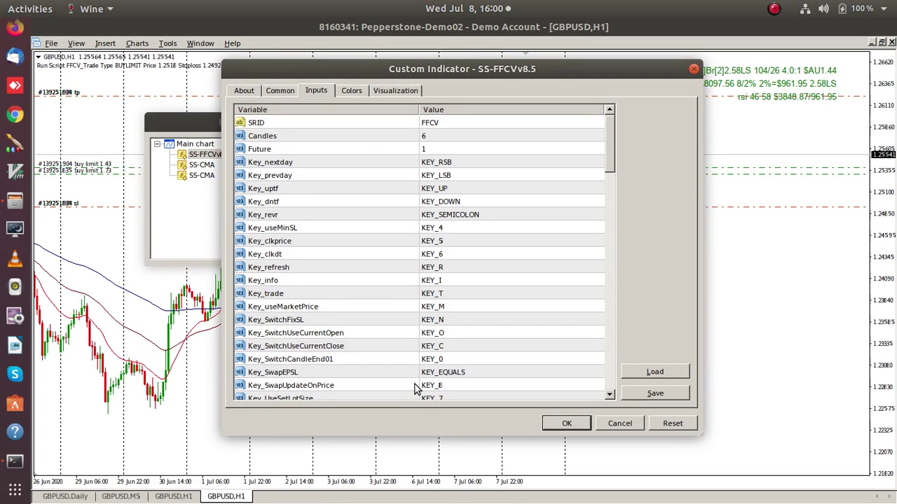
mouse_move(612, 140)
mouse_down()
mouse_move(644, 386)
mouse_move(615, 134)
mouse_up()
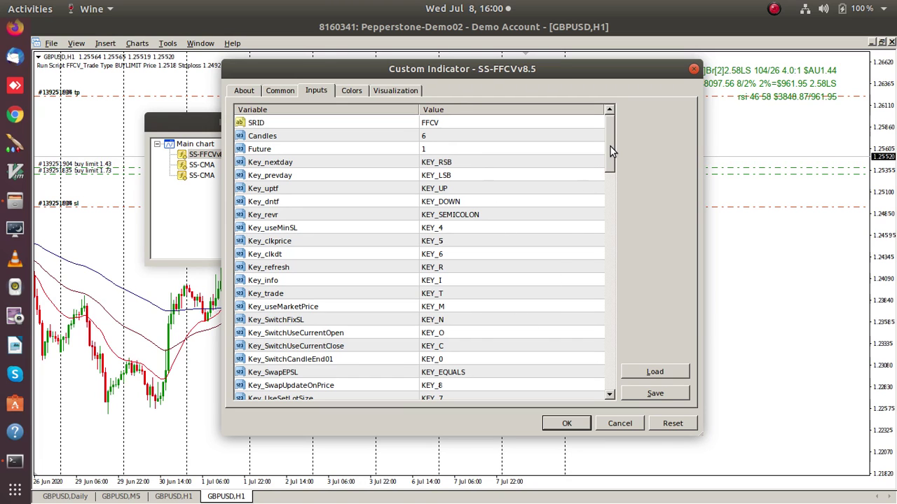
drag(610, 146, 633, 239)
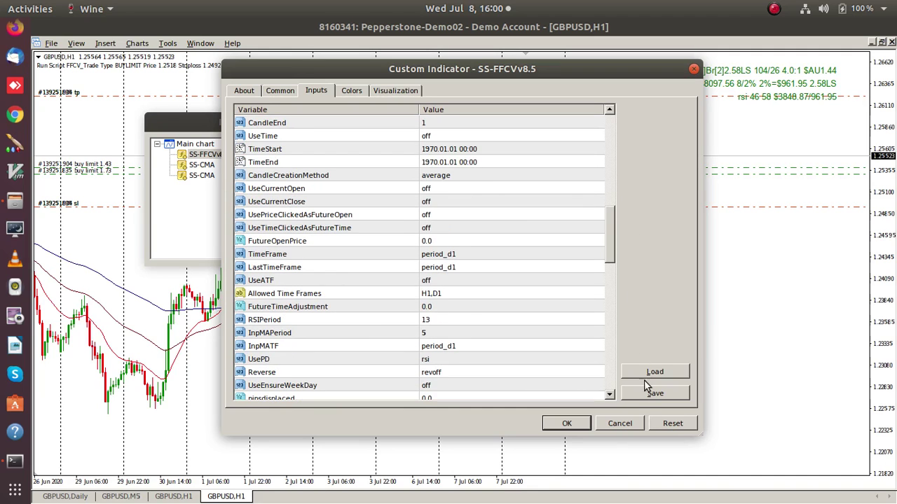
click(617, 425)
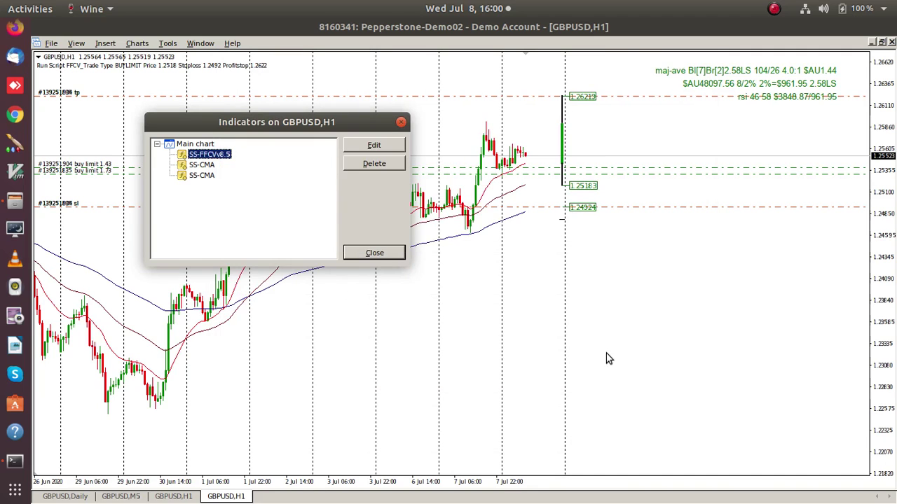
click(367, 253)
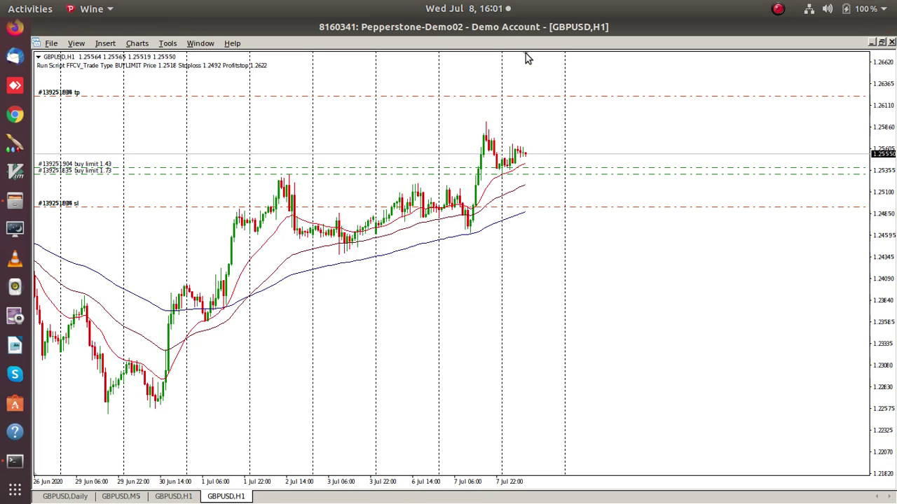
Reapply the SS-FFCVv8.5 indicator with its existing inputs to redraw the future candle on the GBPUSD H1 chart.
key(ctrl+i)
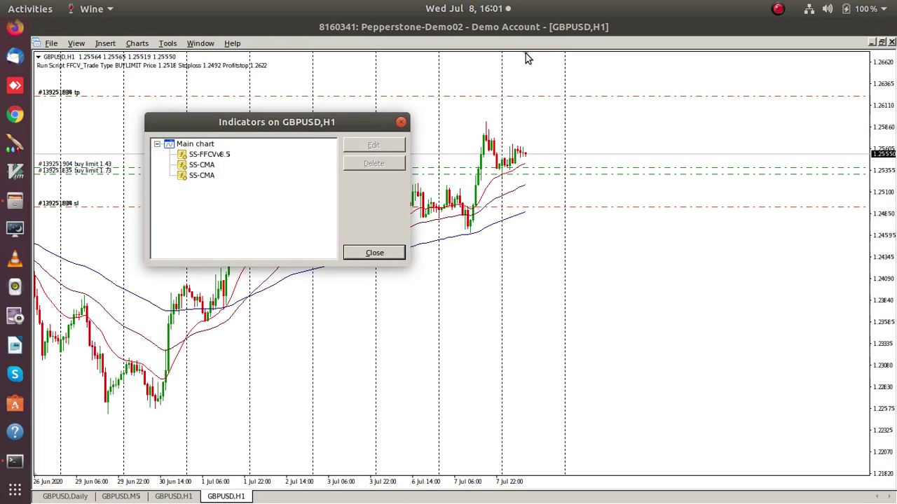
double_click(210, 154)
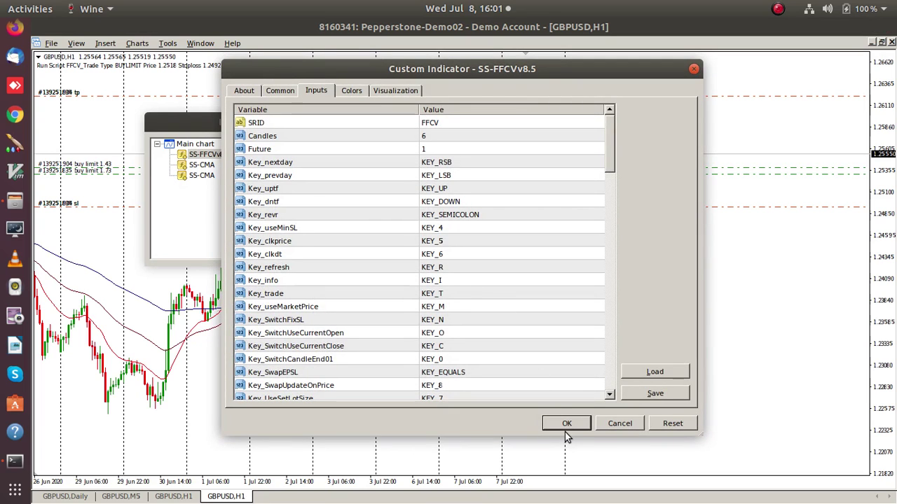
click(566, 426)
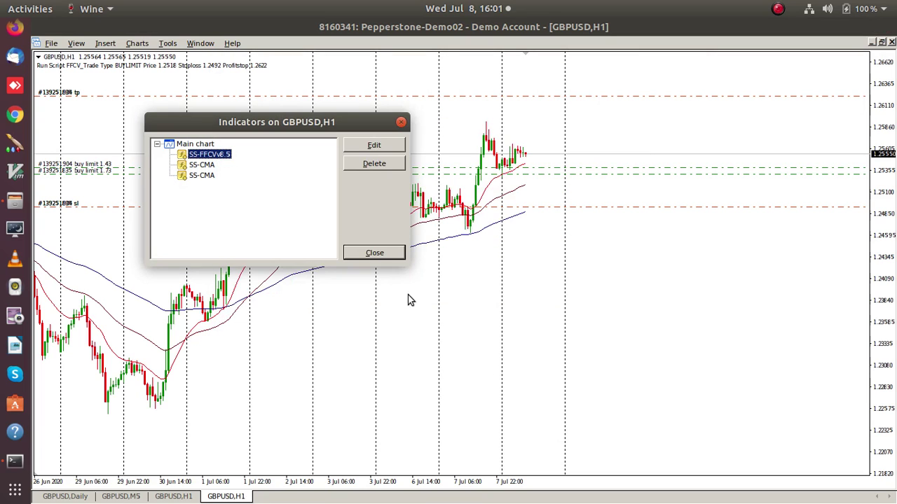
click(375, 252)
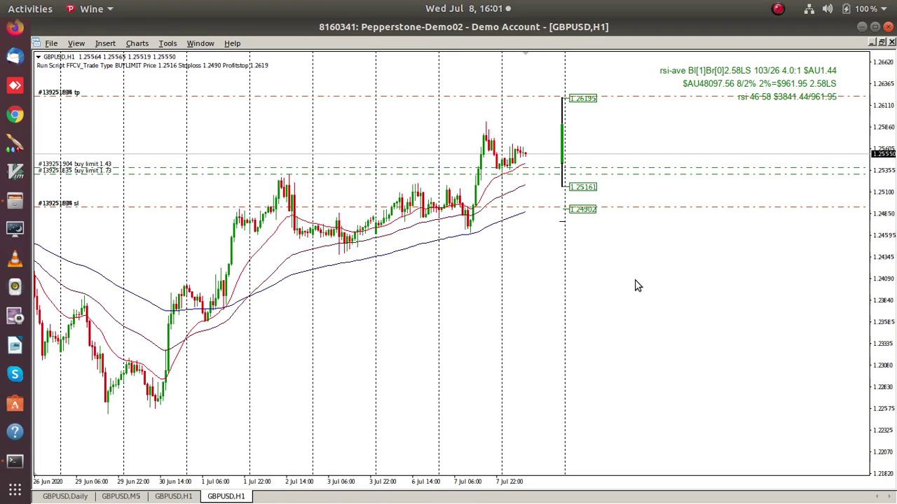
Try the buy limit at 1.2490 with stop loss 1.2464, and return the entry to 1.2516 using the maj-ave calculation.
key(Down)
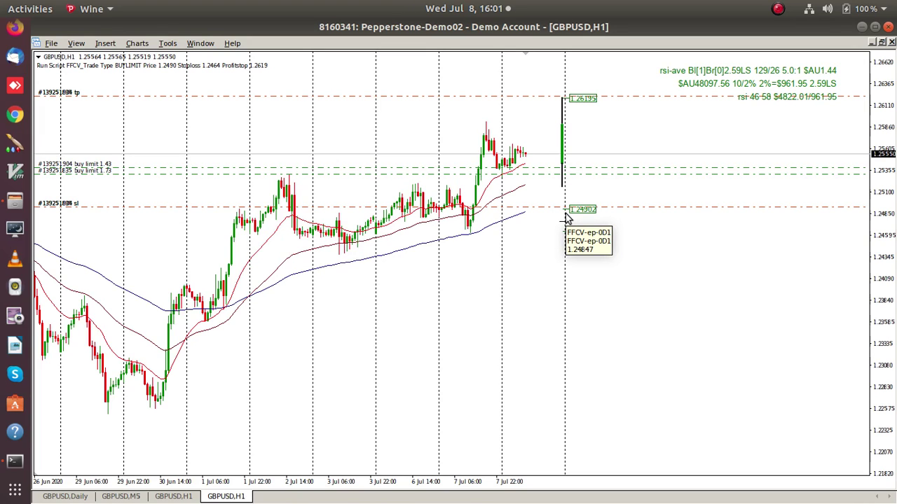
drag(568, 219, 574, 232)
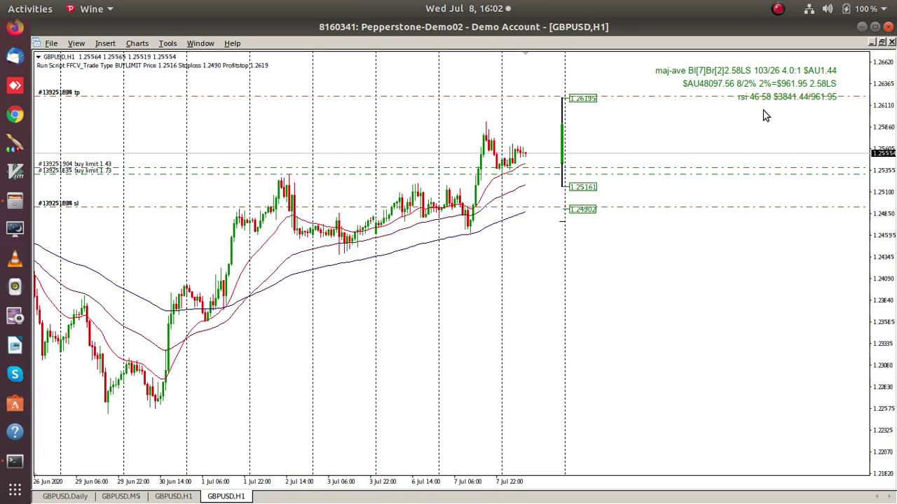
click(778, 10)
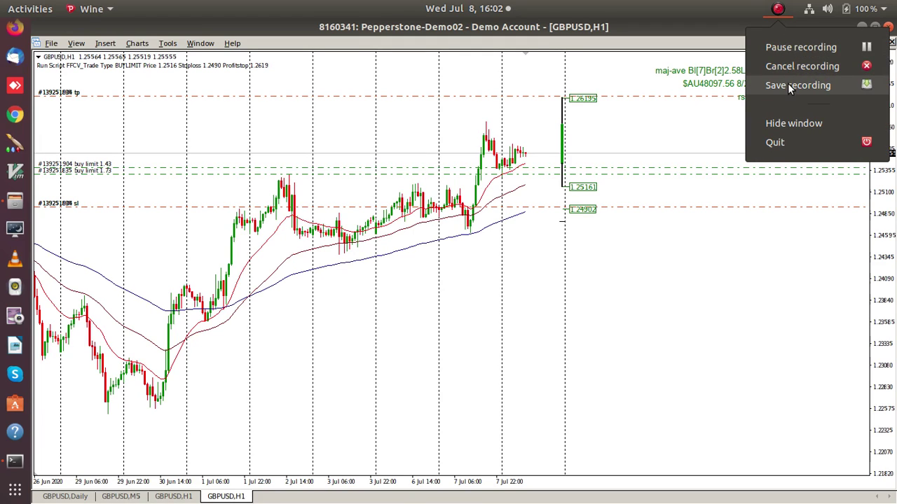